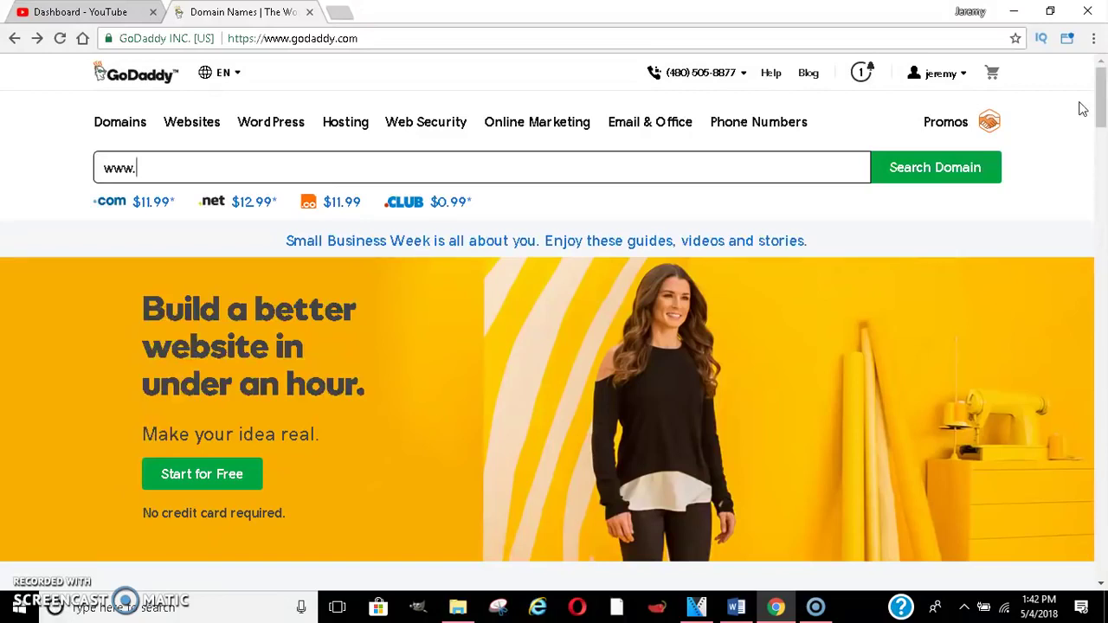
{"action": "left_click", "coordinate": [664, 139]}
{"action": "left_click", "coordinate": [520, 161]}
{"action": "left_click", "coordinate": [520, 161]}
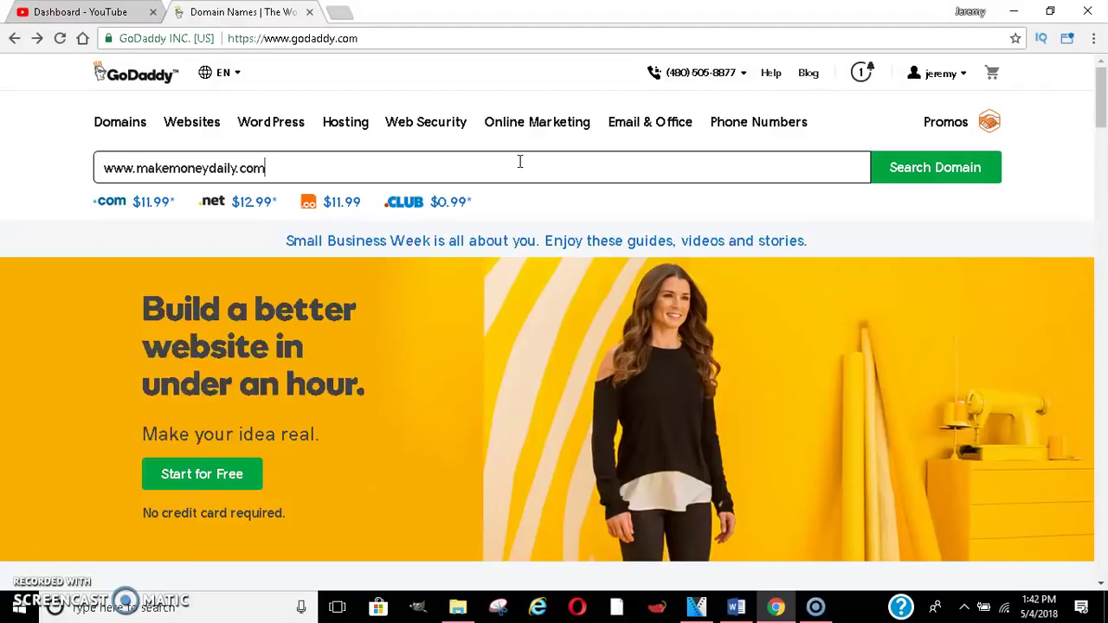
{"action": "key", "text": "Return"}
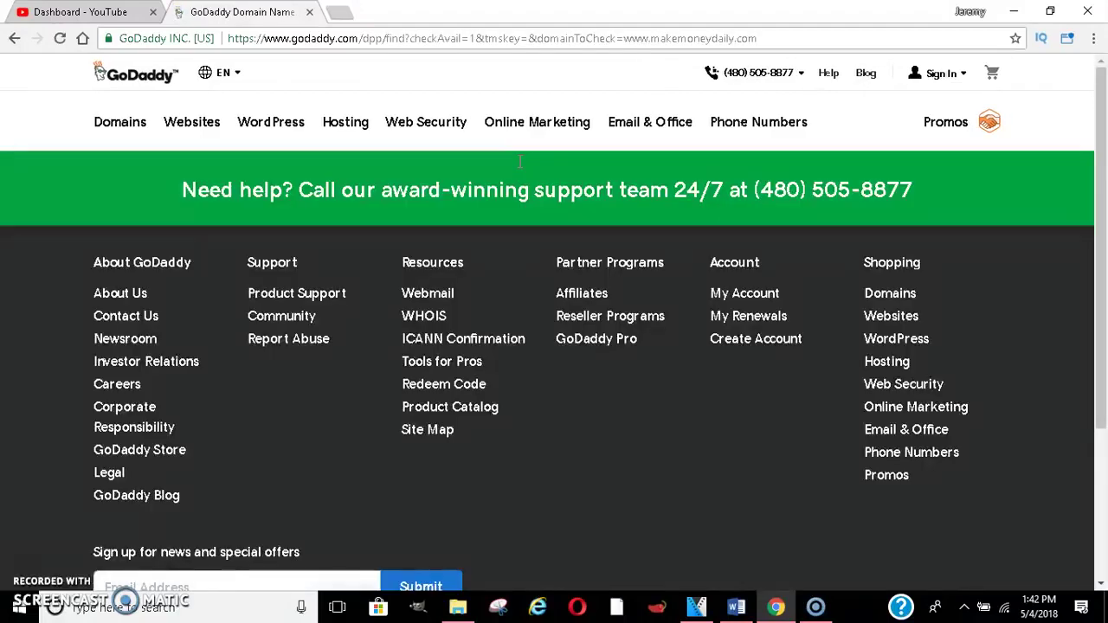
{"action": "left_click_drag", "start_coordinate": [1097, 129], "coordinate": [1103, 223]}
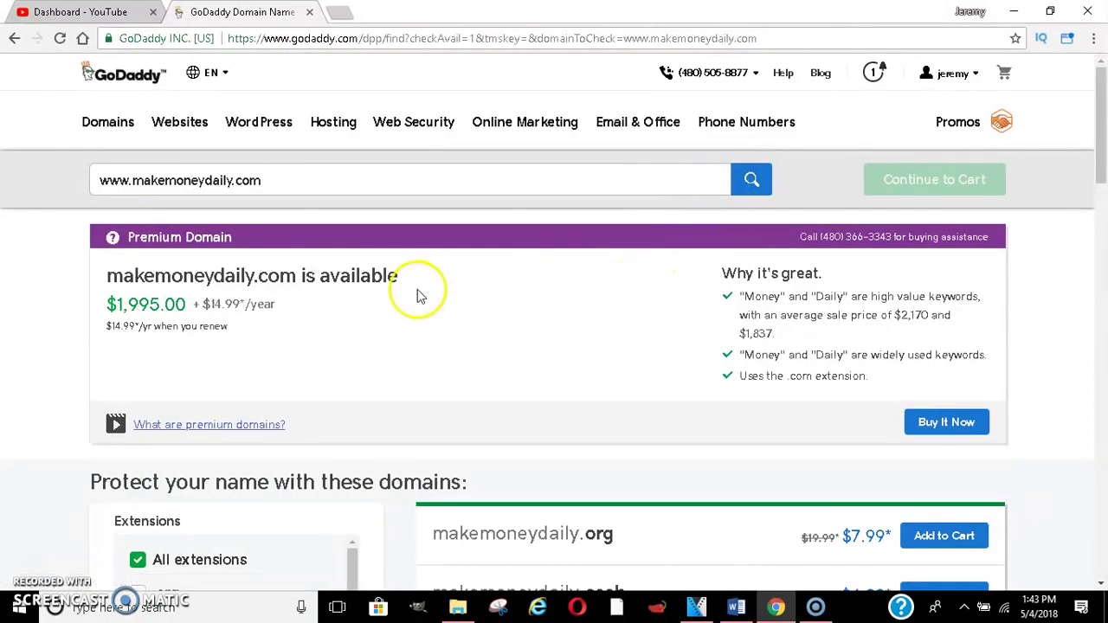
{"action": "left_click_drag", "start_coordinate": [195, 307], "coordinate": [106, 303]}
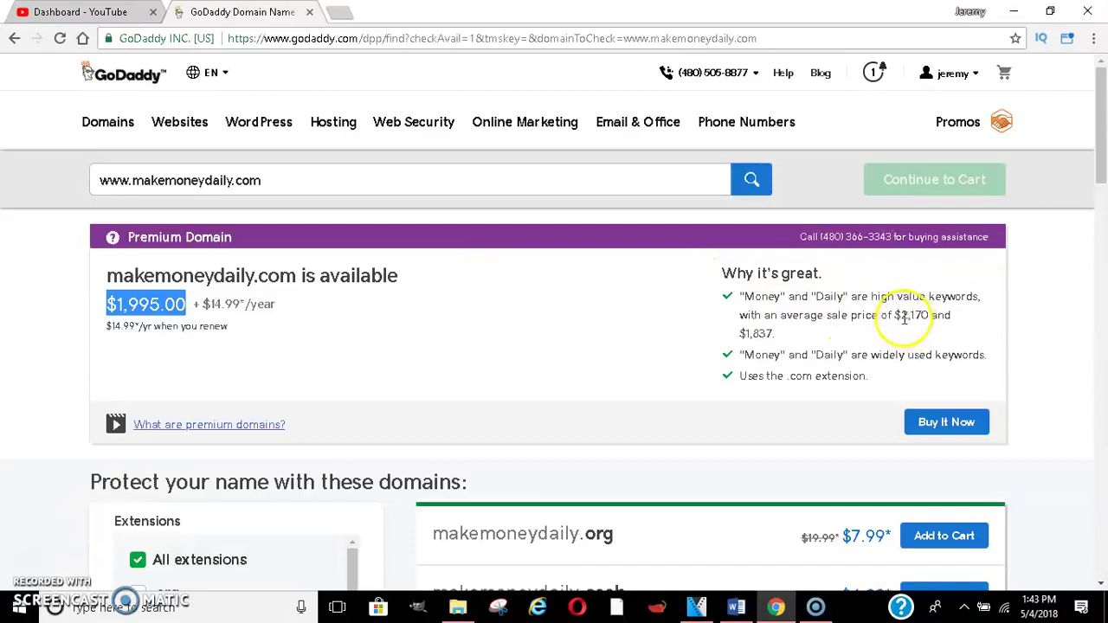
{"action": "left_click_drag", "start_coordinate": [894, 315], "coordinate": [927, 315]}
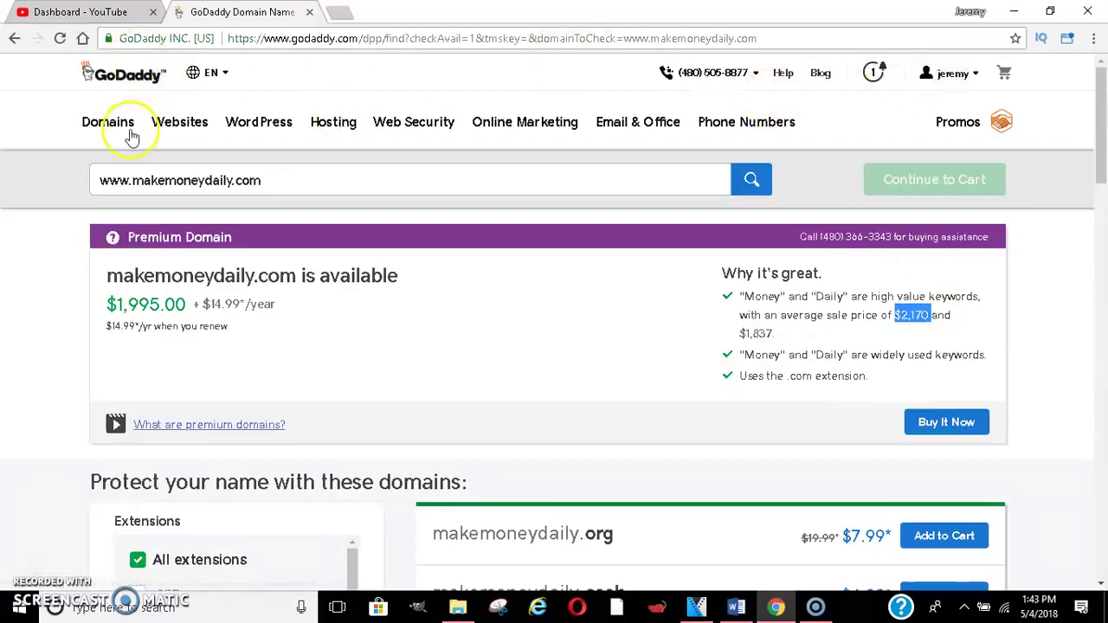
Open the account's domain management list and highlight the estimated values of the owned .com and .net domains
{"action": "left_click", "coordinate": [955, 74]}
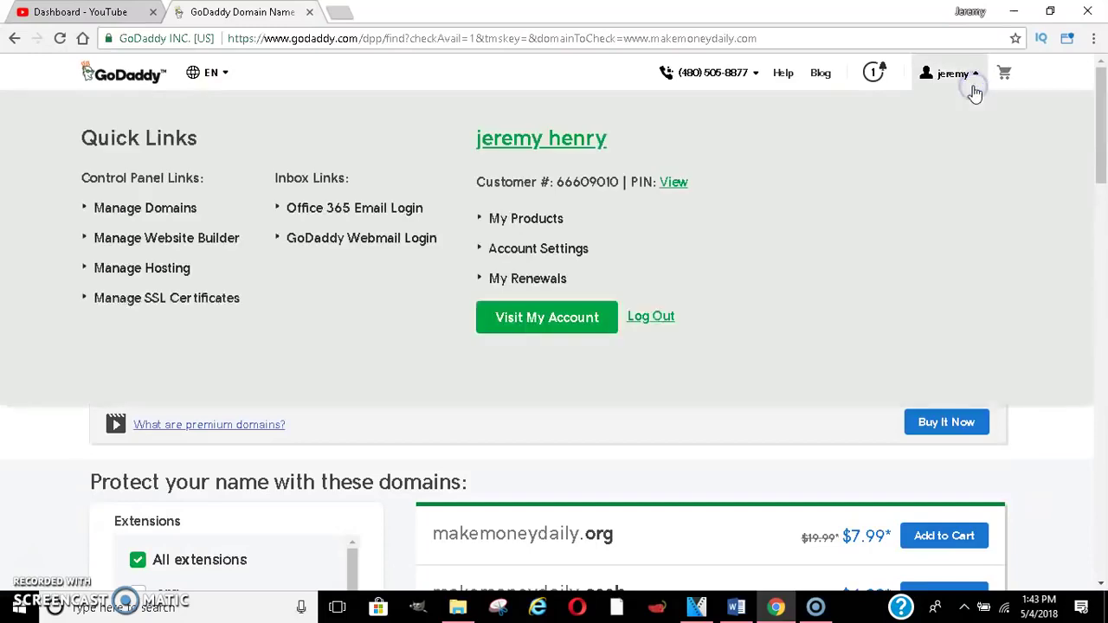
{"action": "left_click", "coordinate": [166, 211]}
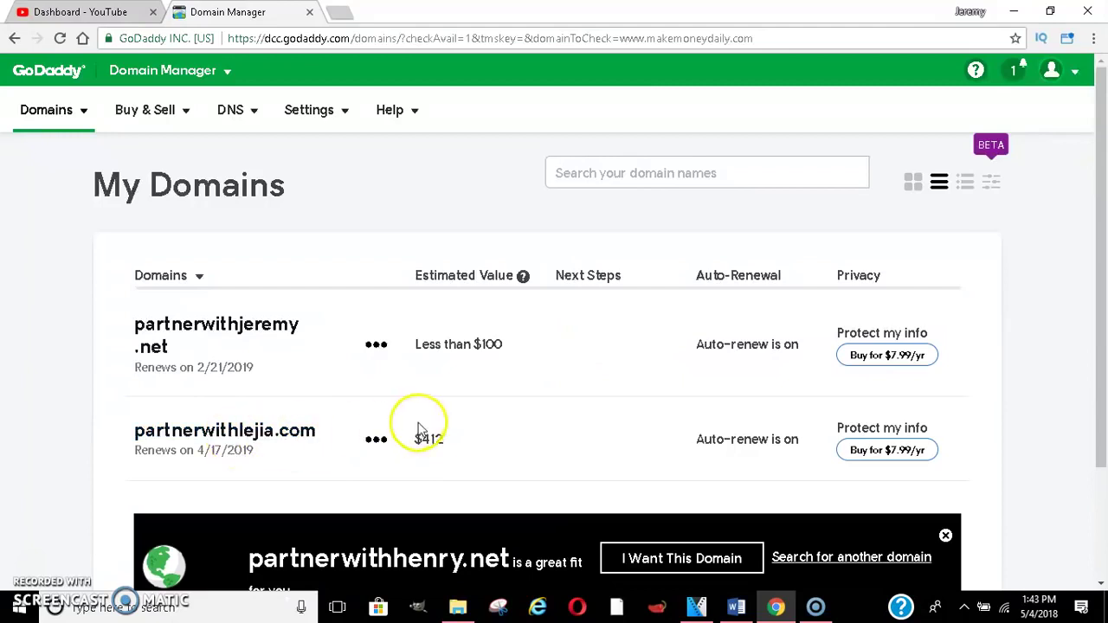
{"action": "left_click", "coordinate": [444, 442]}
{"action": "mouse_move", "coordinate": [447, 444]}
{"action": "left_mouse_down"}
{"action": "mouse_move", "coordinate": [408, 424]}
{"action": "mouse_move", "coordinate": [418, 441]}
{"action": "mouse_move", "coordinate": [449, 443]}
{"action": "left_mouse_up"}
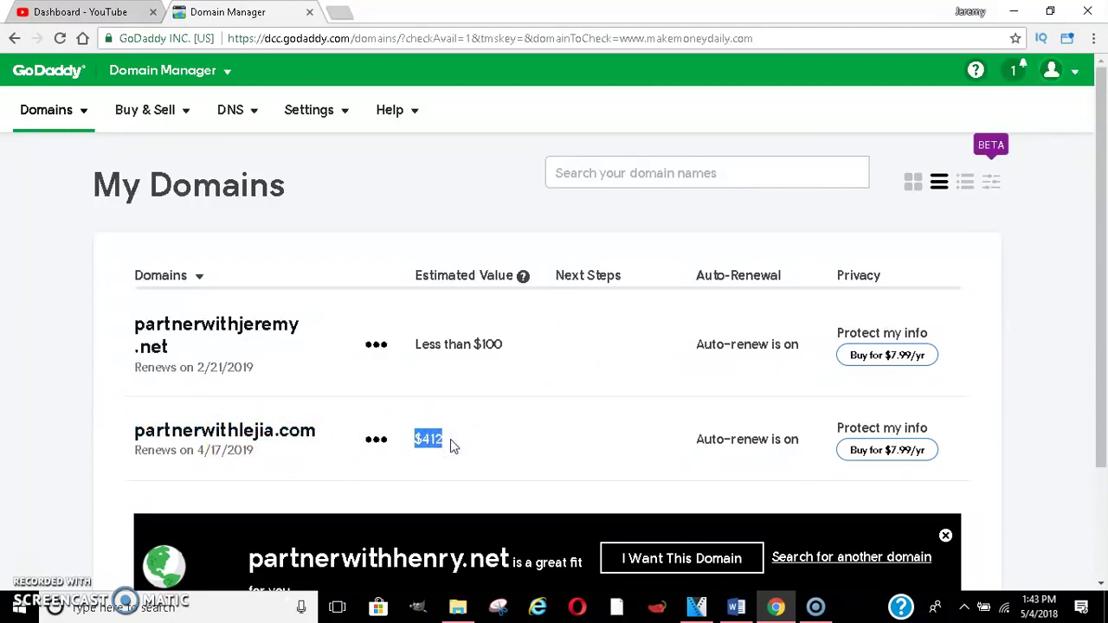
{"action": "left_click", "coordinate": [349, 353]}
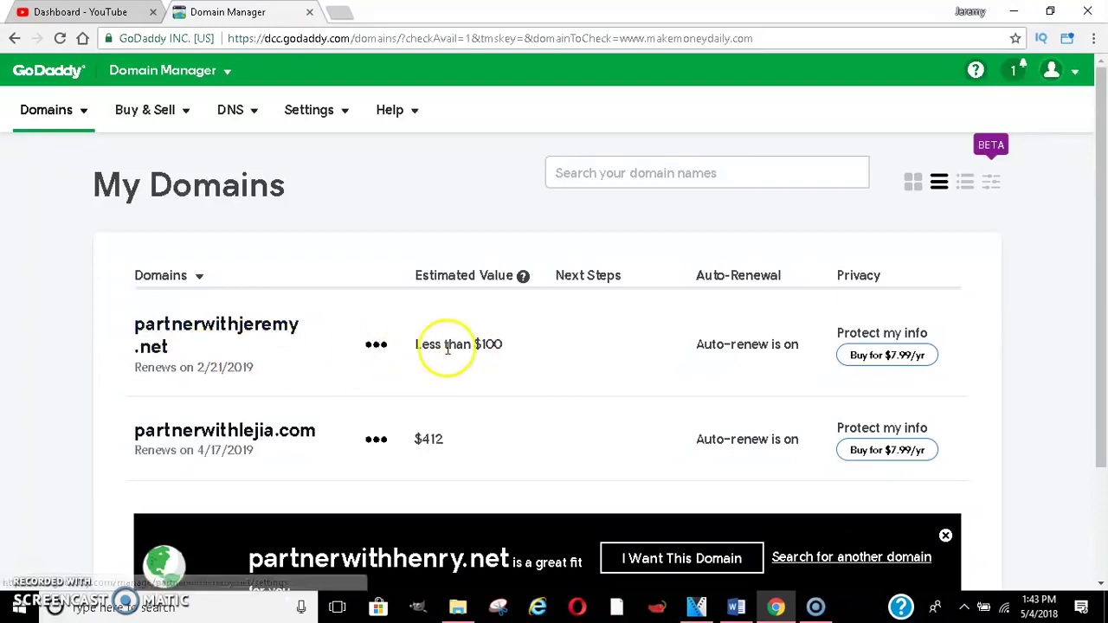
{"action": "left_click_drag", "start_coordinate": [398, 346], "coordinate": [534, 358]}
{"action": "left_click_drag", "start_coordinate": [1096, 218], "coordinate": [1101, 325]}
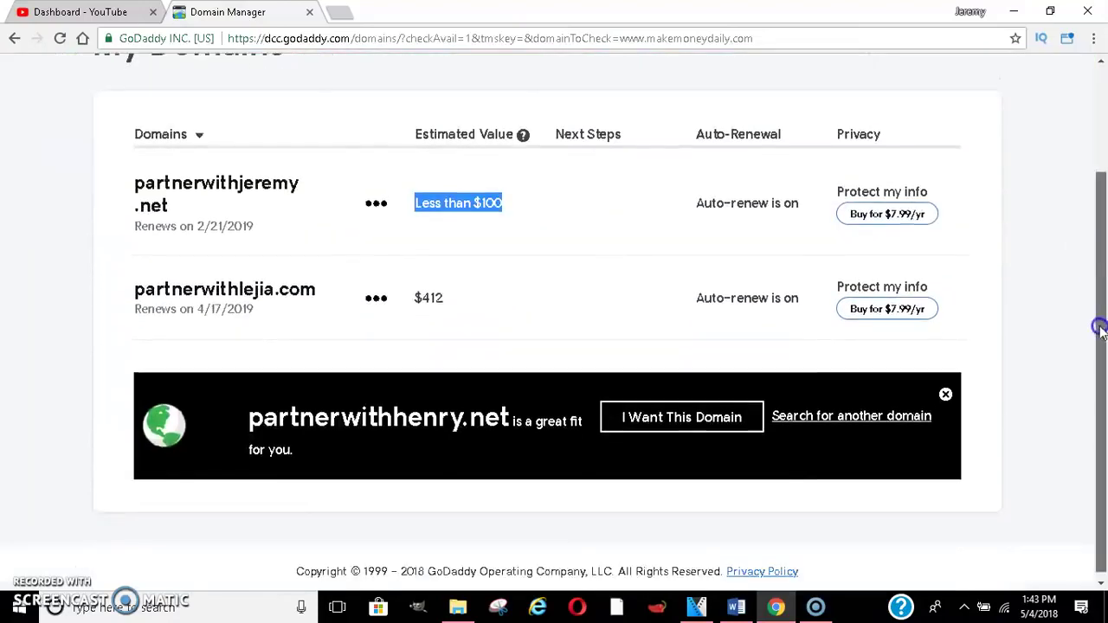
Highlight the estimated value above the List for Sale option of the owned .com domain
{"action": "left_click", "coordinate": [262, 241]}
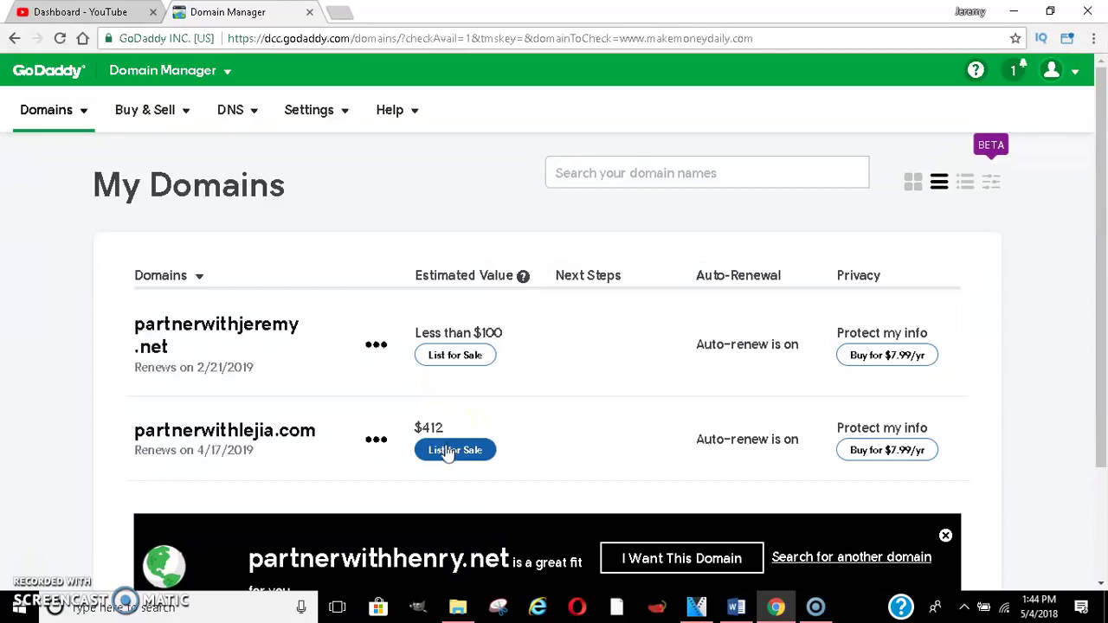
{"action": "left_click", "coordinate": [425, 428]}
{"action": "left_click", "coordinate": [526, 447]}
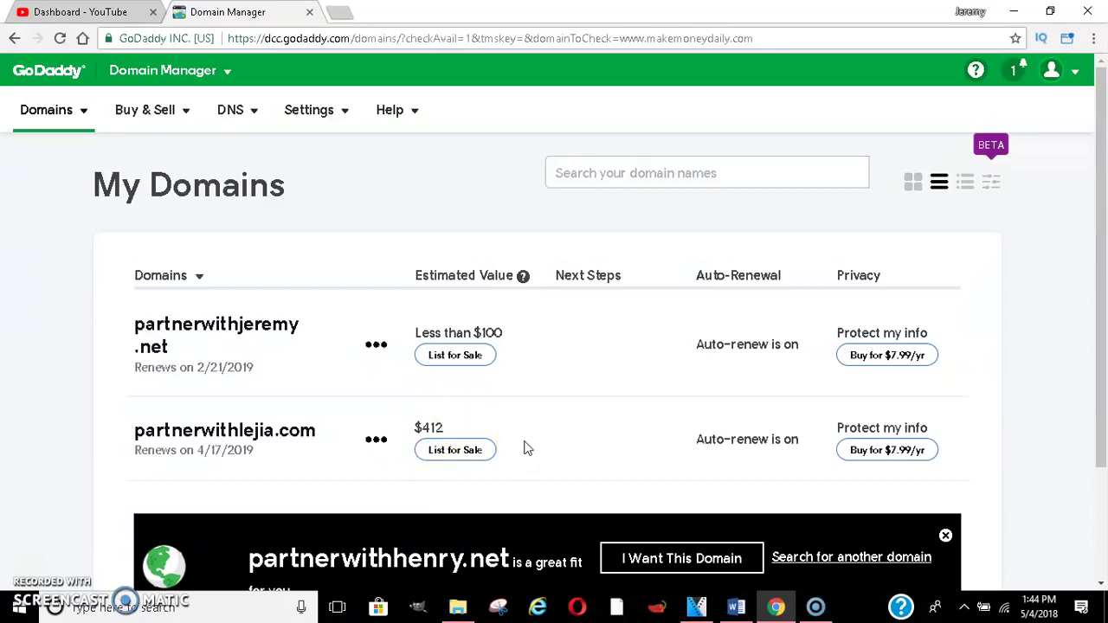
{"action": "double_click", "coordinate": [408, 426]}
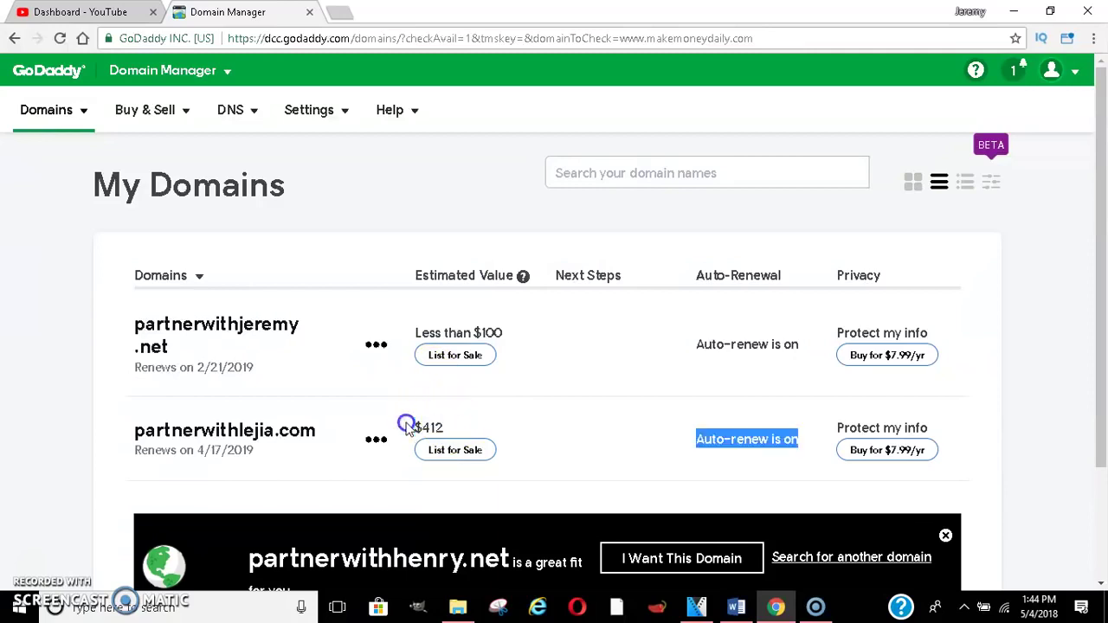
{"action": "left_click", "coordinate": [408, 428]}
{"action": "left_click_drag", "start_coordinate": [407, 427], "coordinate": [444, 426]}
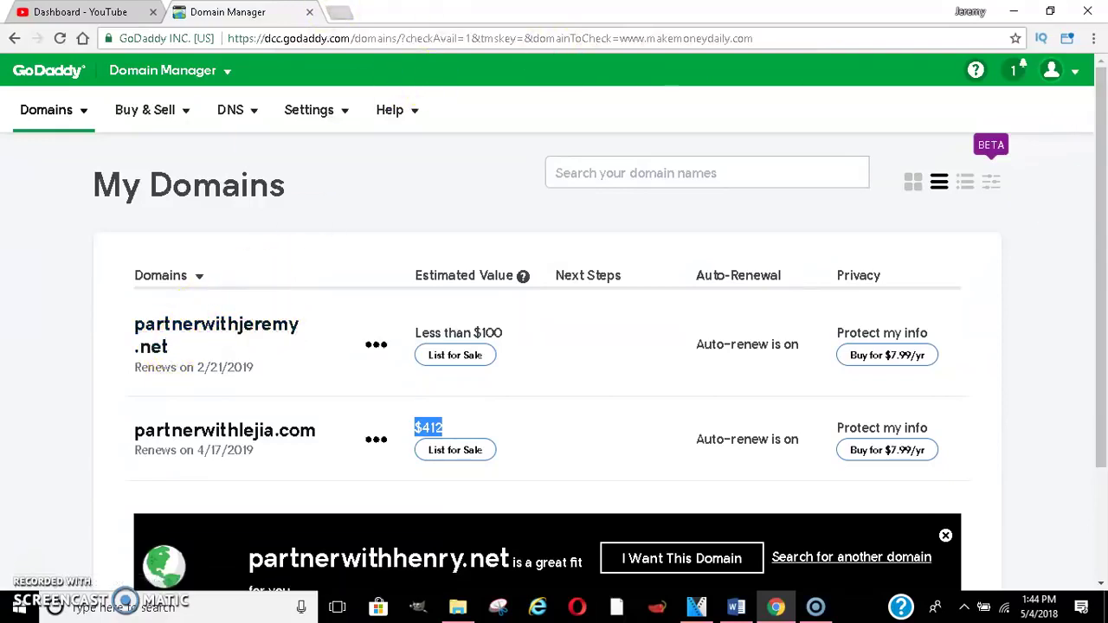
Open the .com version of the owned .net domain in a new browser tab and examine its Buy Now price
{"action": "left_click", "coordinate": [339, 12]}
{"action": "type", "text": "partner"}
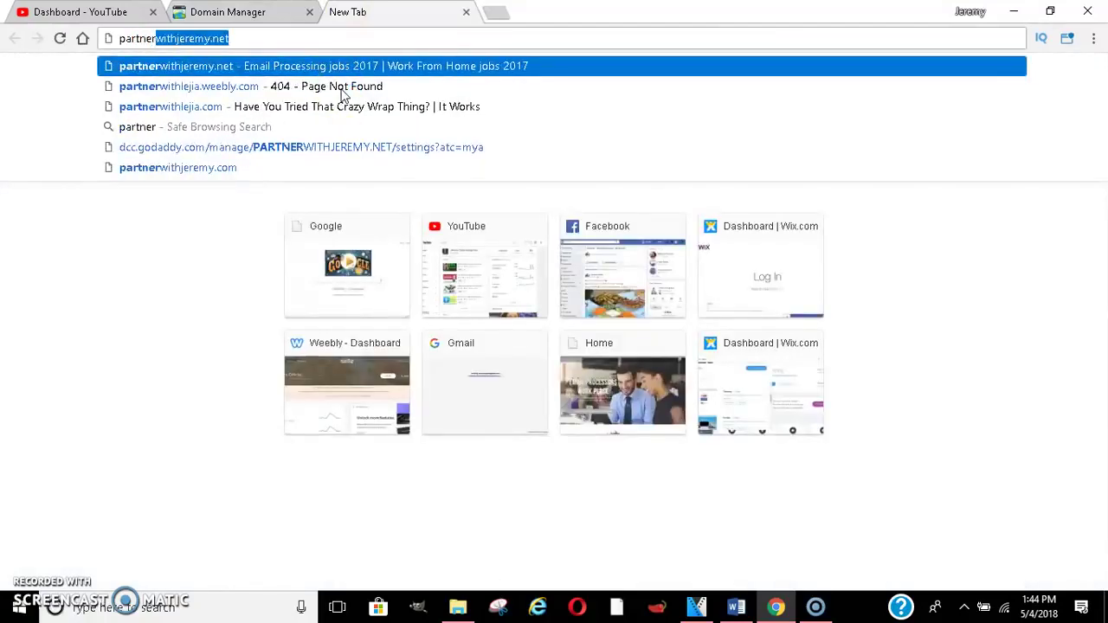
{"action": "left_click", "coordinate": [223, 168]}
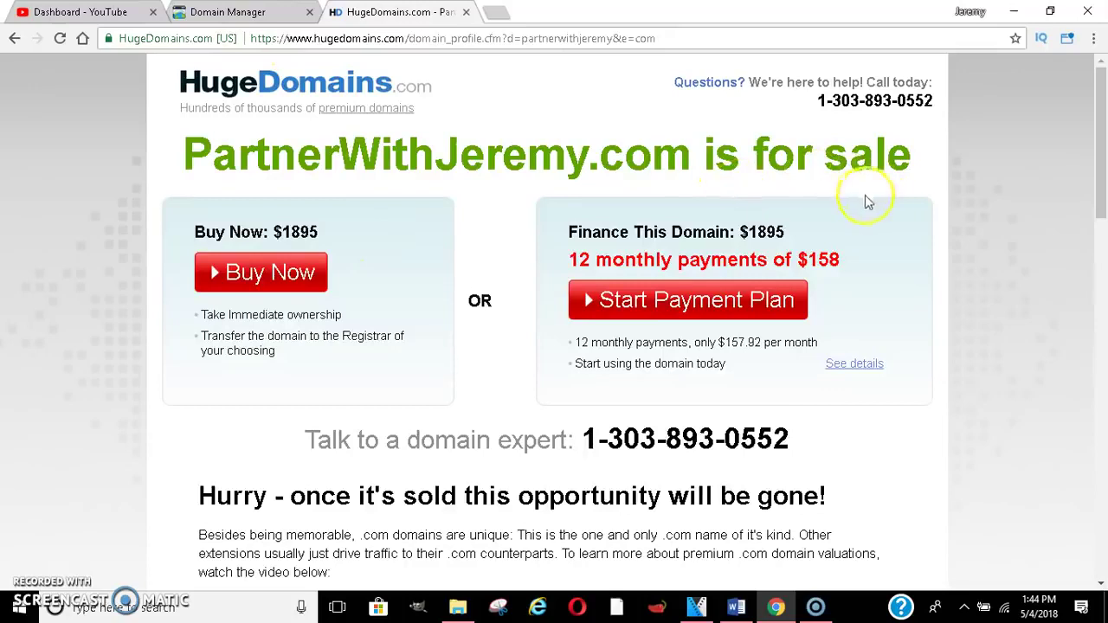
{"action": "left_click_drag", "start_coordinate": [275, 229], "coordinate": [324, 230]}
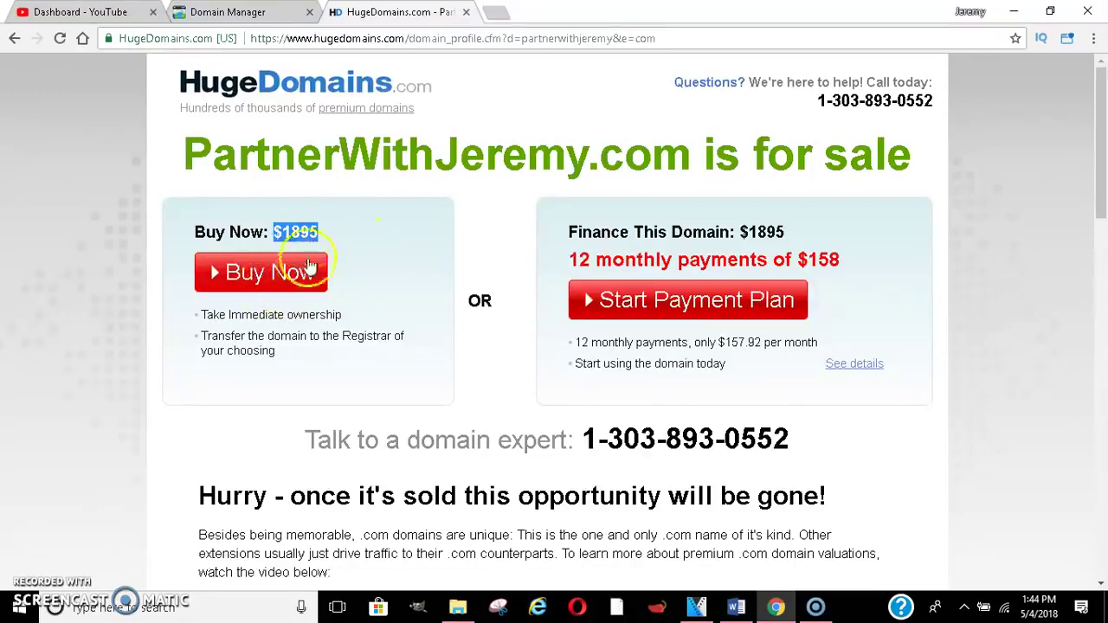
{"action": "left_click", "coordinate": [328, 236]}
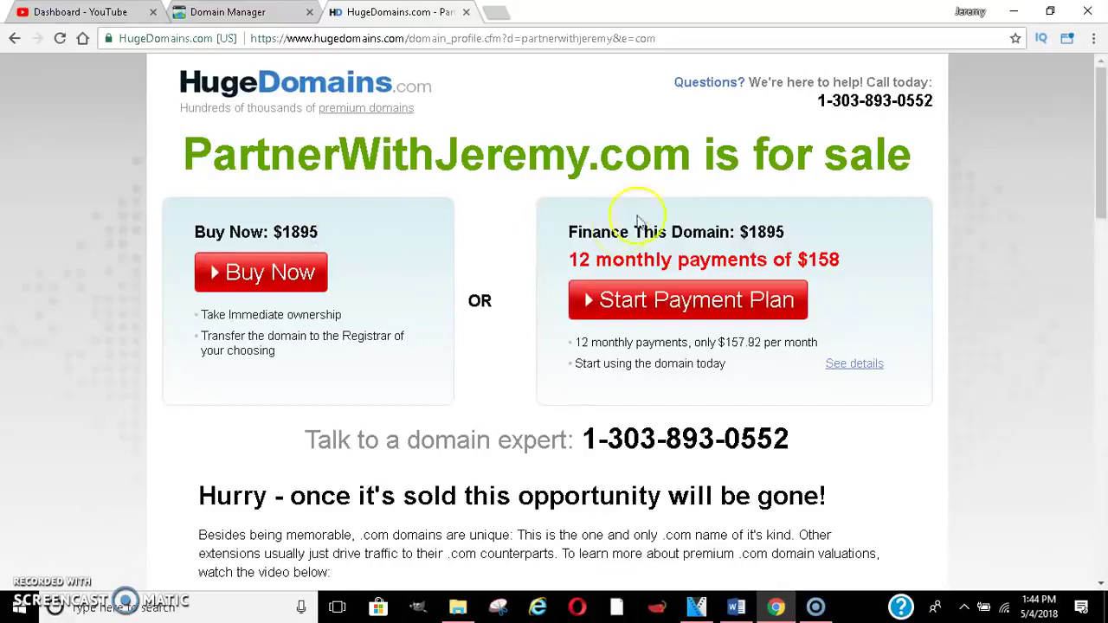
{"action": "left_click_drag", "start_coordinate": [1102, 138], "coordinate": [1103, 93]}
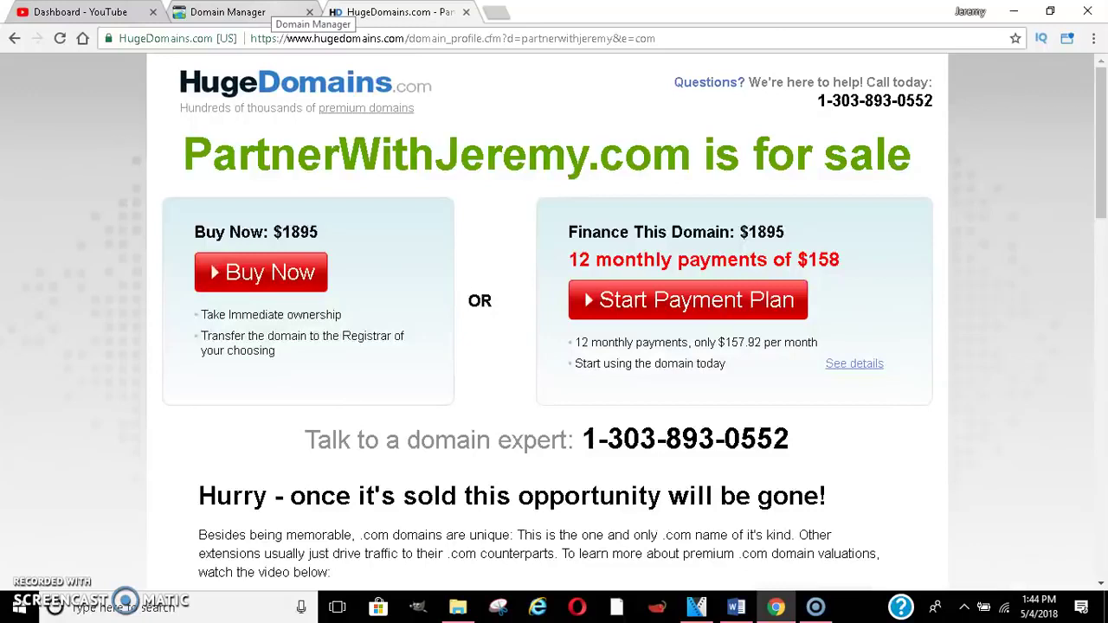
Return to the GoDaddy home page and enter "make" as the start of a domain search
{"action": "left_click", "coordinate": [278, 14]}
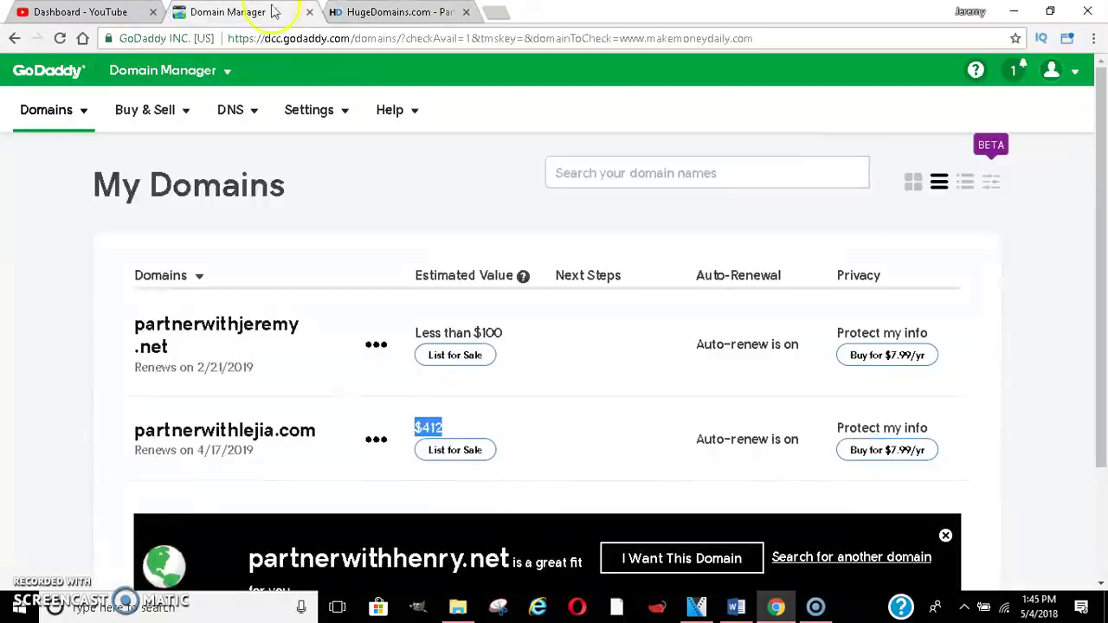
{"action": "left_click", "coordinate": [60, 80]}
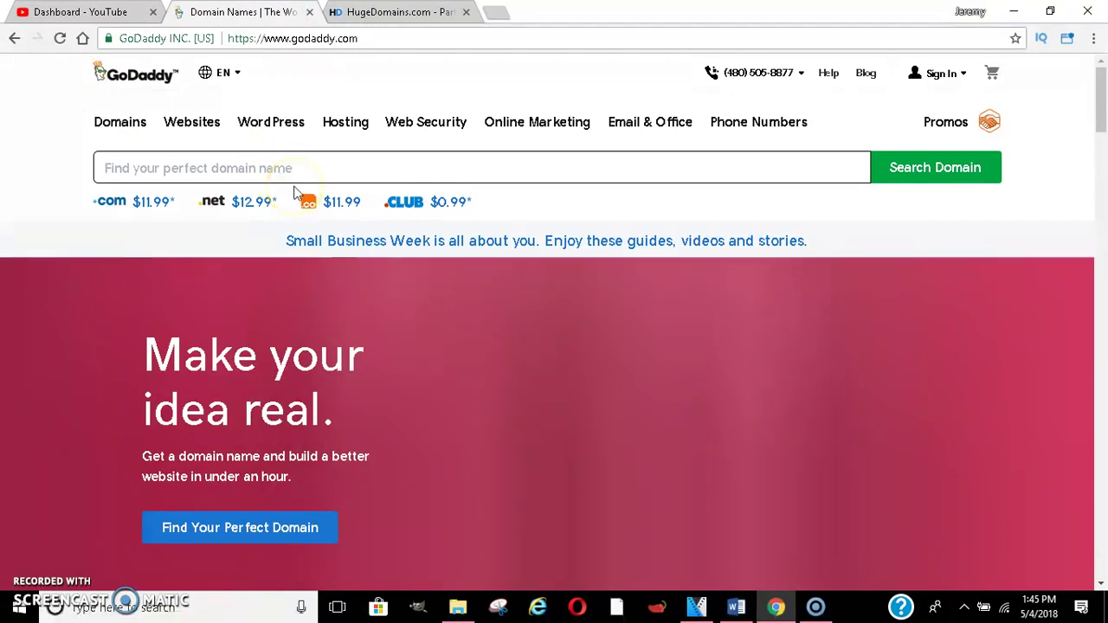
{"action": "type", "text": "make"}
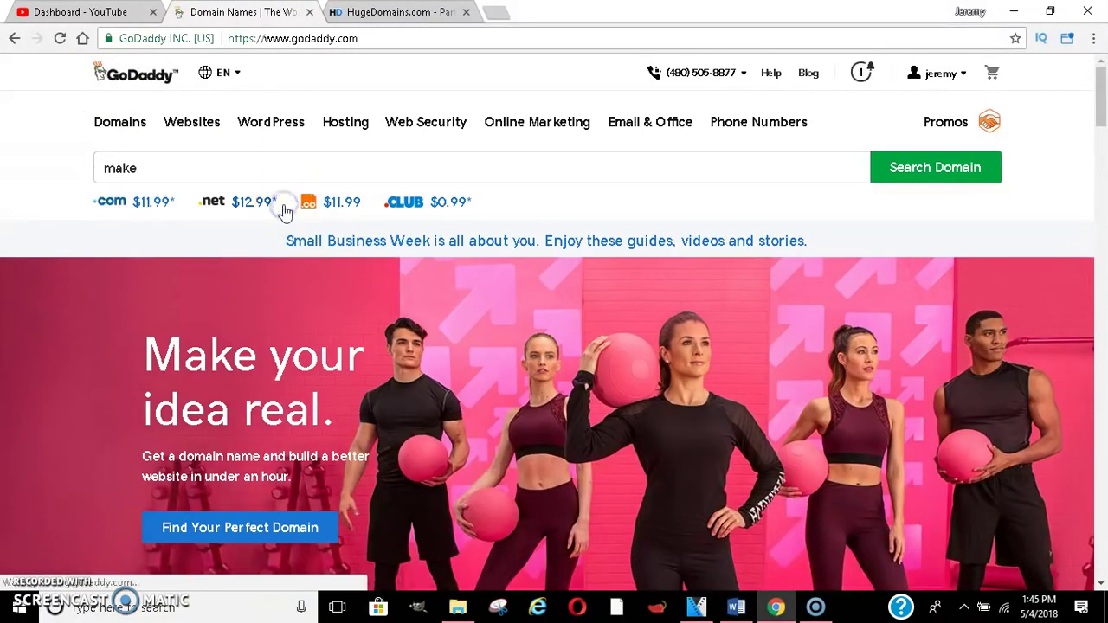
{"action": "left_click", "coordinate": [281, 206]}
{"action": "left_click", "coordinate": [215, 160]}
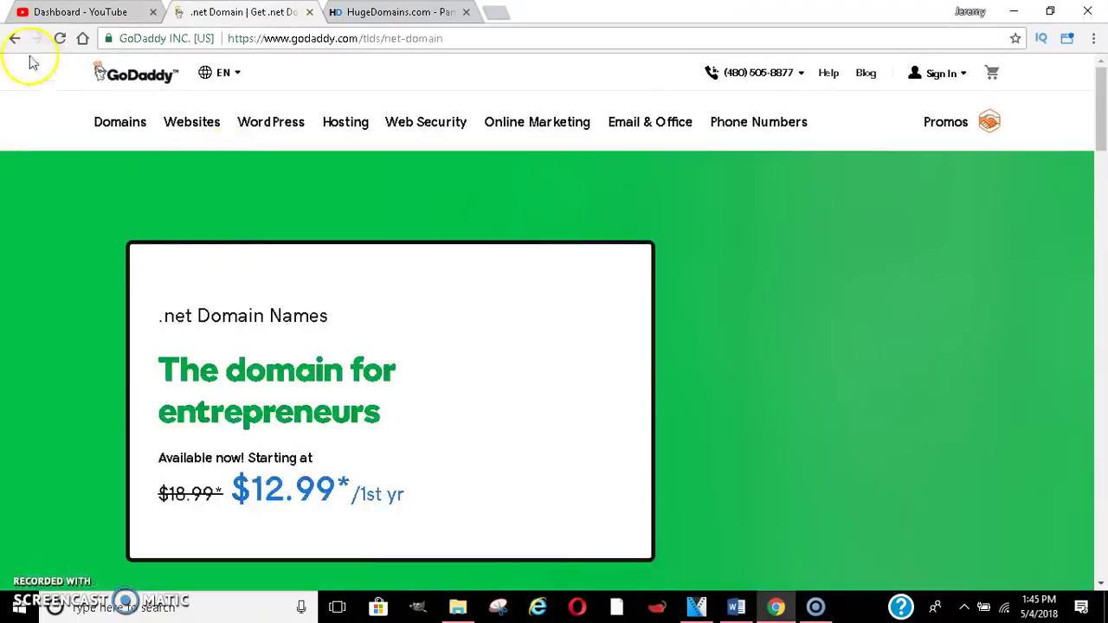
{"action": "left_click", "coordinate": [15, 40]}
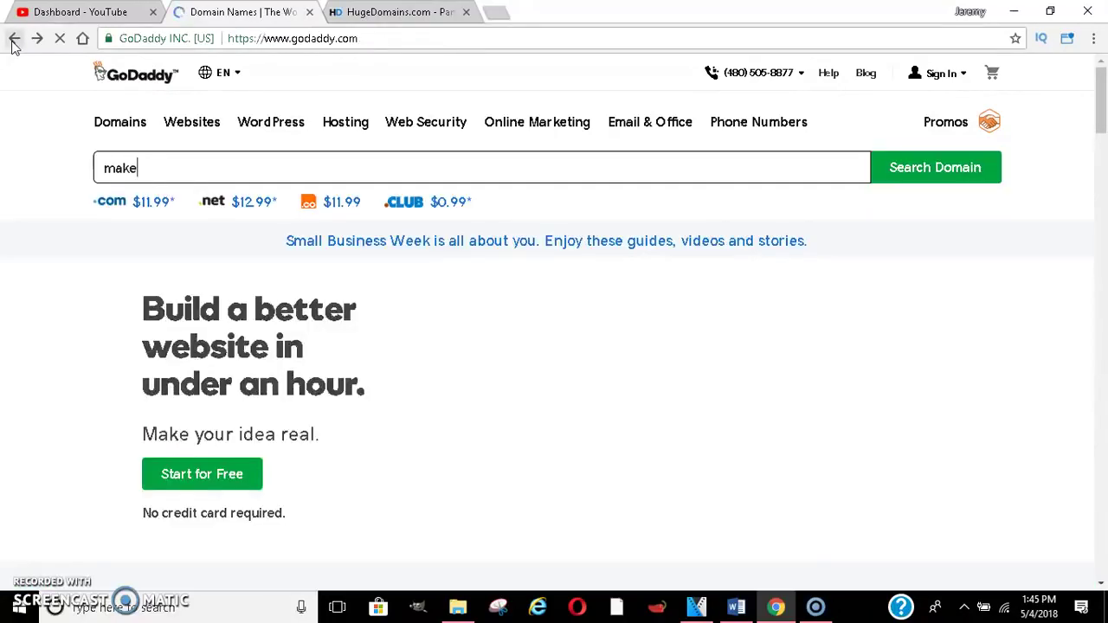
Complete the domain name as makemoneyonline.com and search for its availability
{"action": "left_click", "coordinate": [161, 162]}
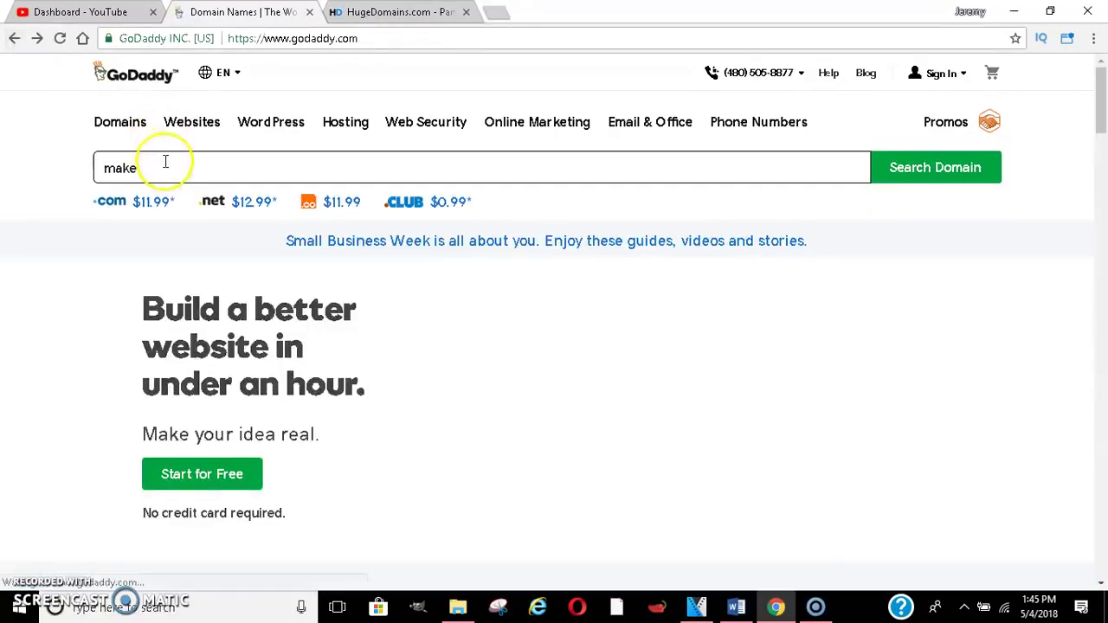
{"action": "left_click", "coordinate": [156, 166]}
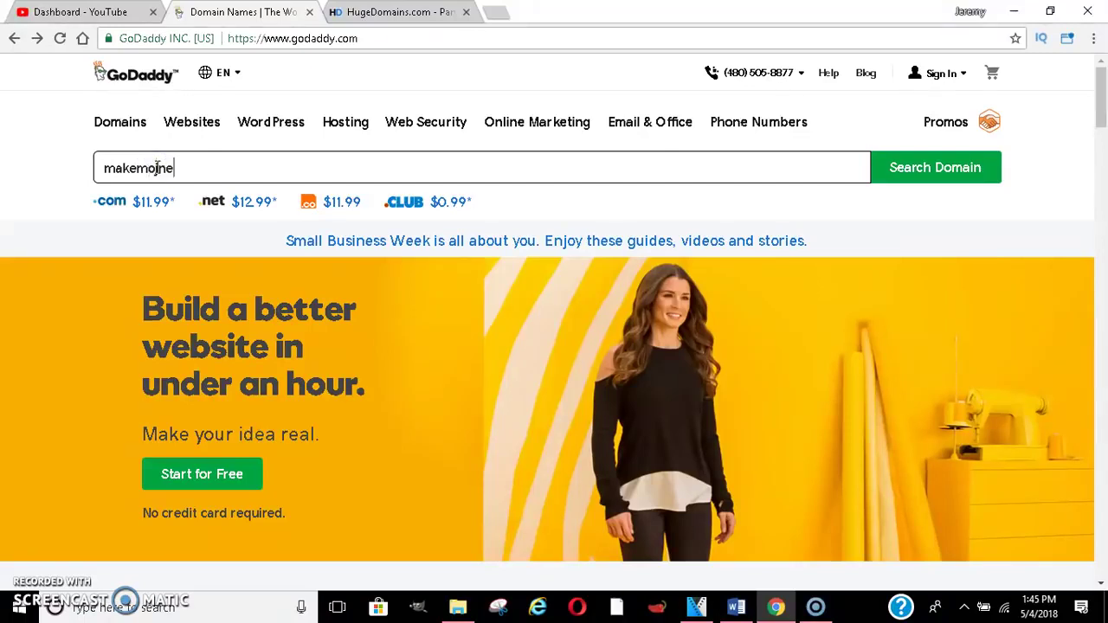
{"action": "key", "text": "BackSpace"}
{"action": "key", "text": "BackSpace"}
{"action": "left_click", "coordinate": [198, 168]}
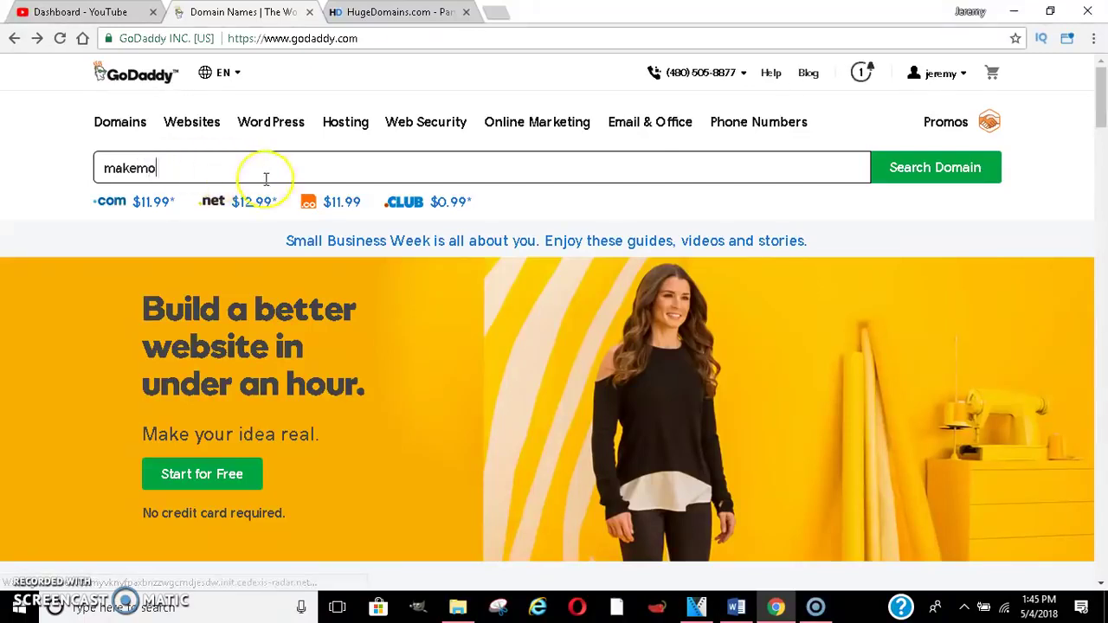
{"action": "type", "text": "neyonline.com"}
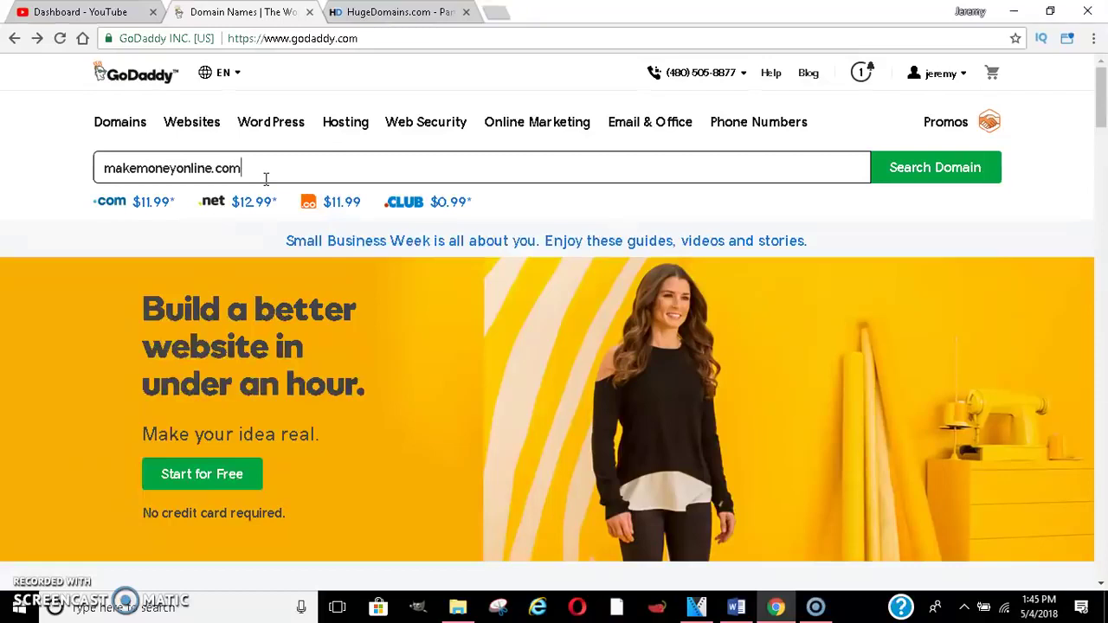
{"action": "key", "text": "Return"}
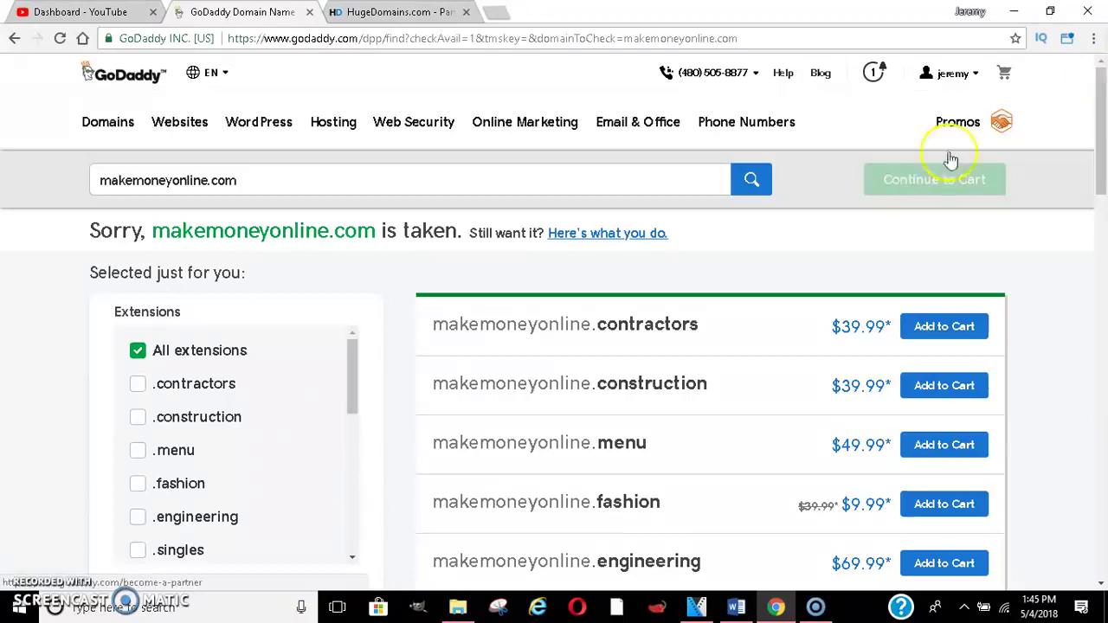
Change the searched extension to .net and check the availability of makemoneyonline.net
{"action": "double_click", "coordinate": [217, 178]}
{"action": "key", "text": "BackSpace"}
{"action": "type", "text": "net"}
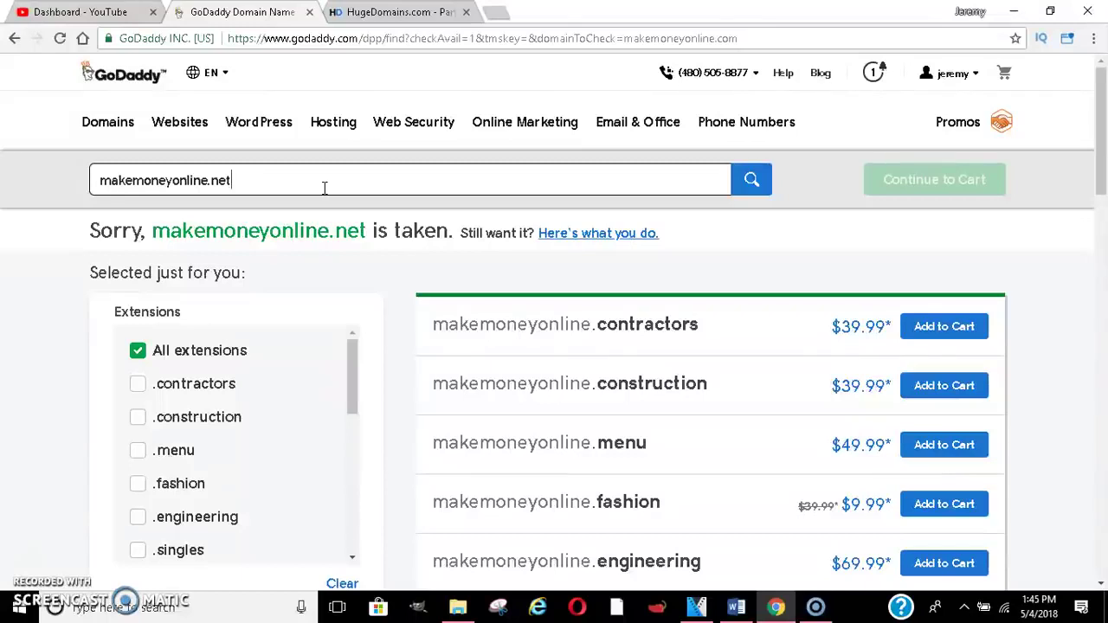
{"action": "mouse_move", "coordinate": [1098, 95]}
{"action": "left_mouse_down"}
{"action": "mouse_move", "coordinate": [1101, 152]}
{"action": "mouse_move", "coordinate": [1103, 78]}
{"action": "left_mouse_up"}
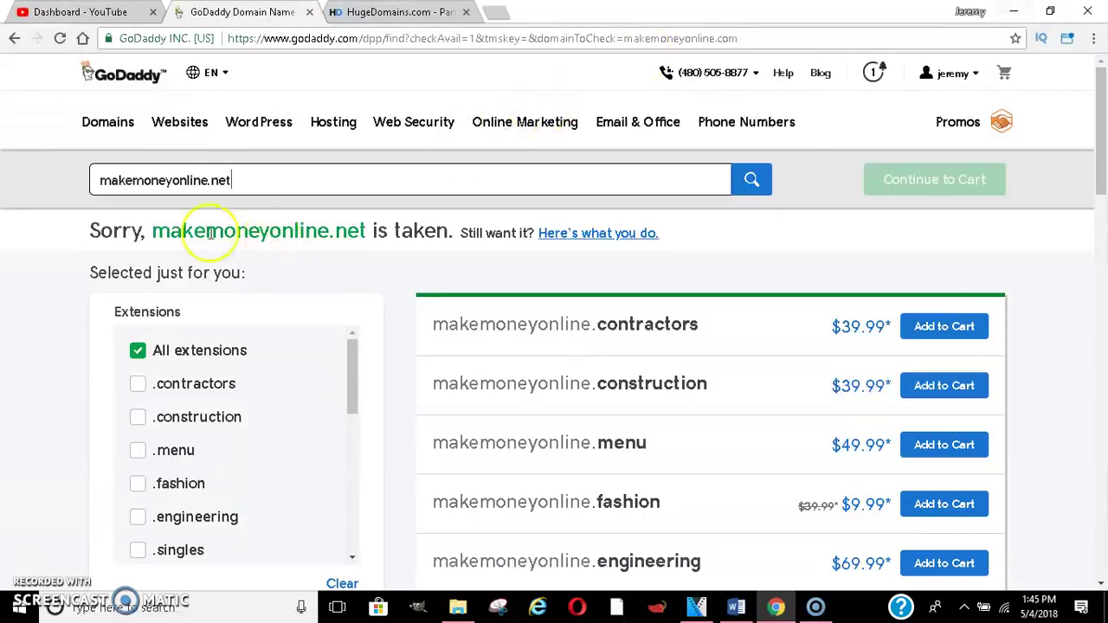
{"action": "left_click_drag", "start_coordinate": [206, 230], "coordinate": [378, 254]}
Replace the searched name with realestateinvestor.com and check its availability
{"action": "left_click", "coordinate": [212, 178]}
{"action": "left_click_drag", "start_coordinate": [226, 180], "coordinate": [35, 193]}
{"action": "key", "text": "BackSpace"}
{"action": "type", "text": "reals"}
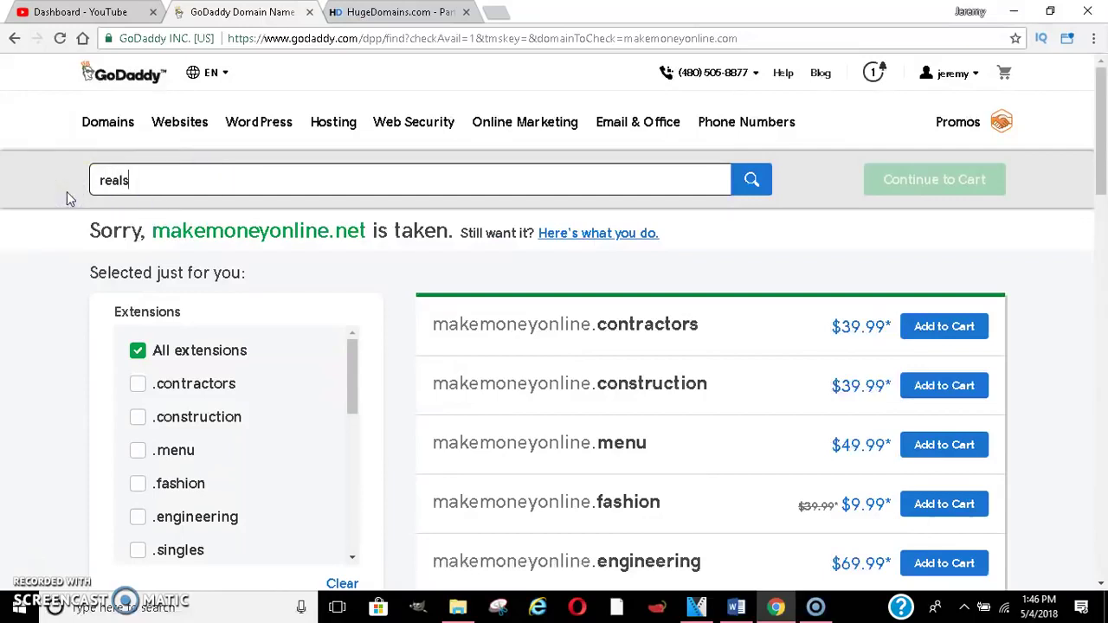
{"action": "key", "text": "BackSpace"}
{"action": "type", "text": "estate"}
{"action": "type", "text": "inc"}
{"action": "key", "text": "BackSpace"}
{"action": "type", "text": "vers"}
{"action": "key", "text": "BackSpace"}
{"action": "key", "text": "BackSpace"}
{"action": "type", "text": "s"}
{"action": "type", "text": "tor"}
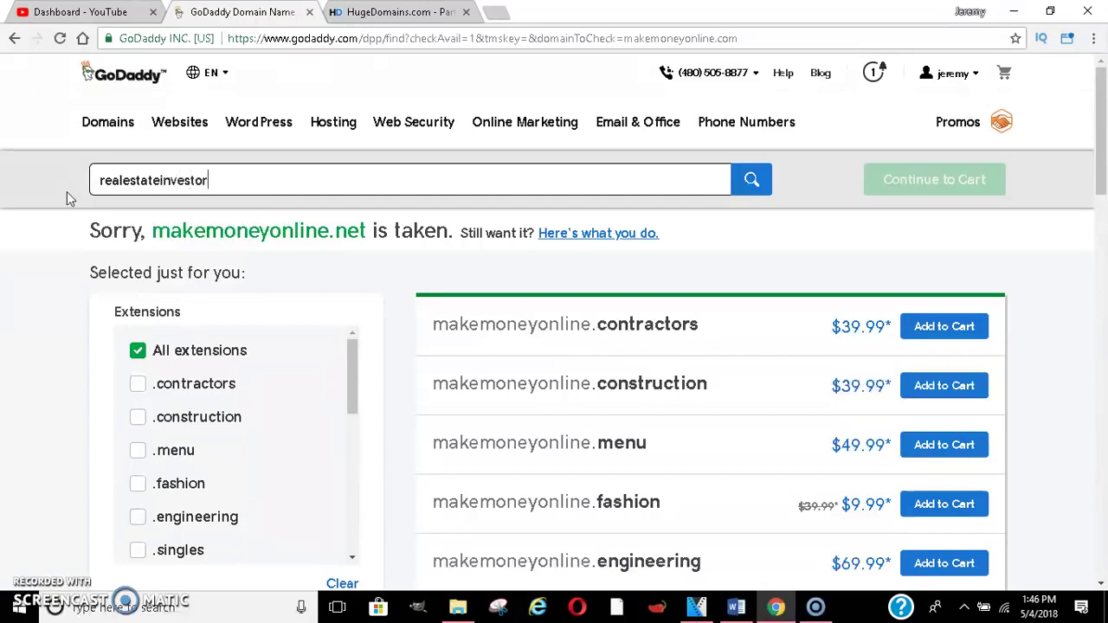
{"action": "type", "text": ".com"}
{"action": "key", "text": "Return"}
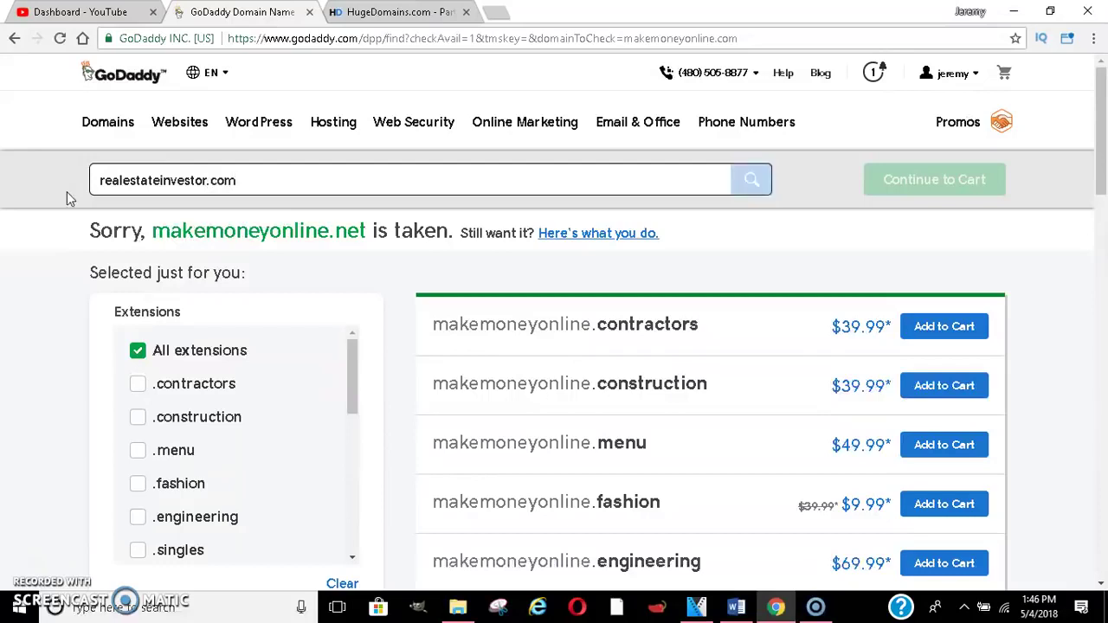
{"action": "left_click", "coordinate": [253, 175]}
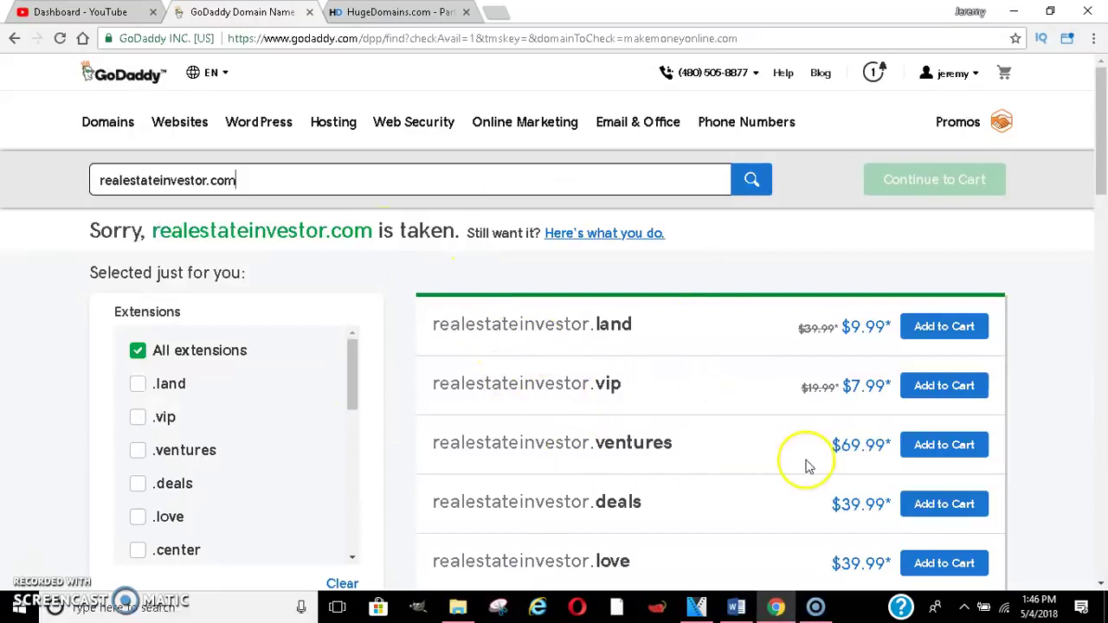
Replace "investor" with "money" in the searched name and check the availability of realestatemoney.com
{"action": "left_click", "coordinate": [206, 180]}
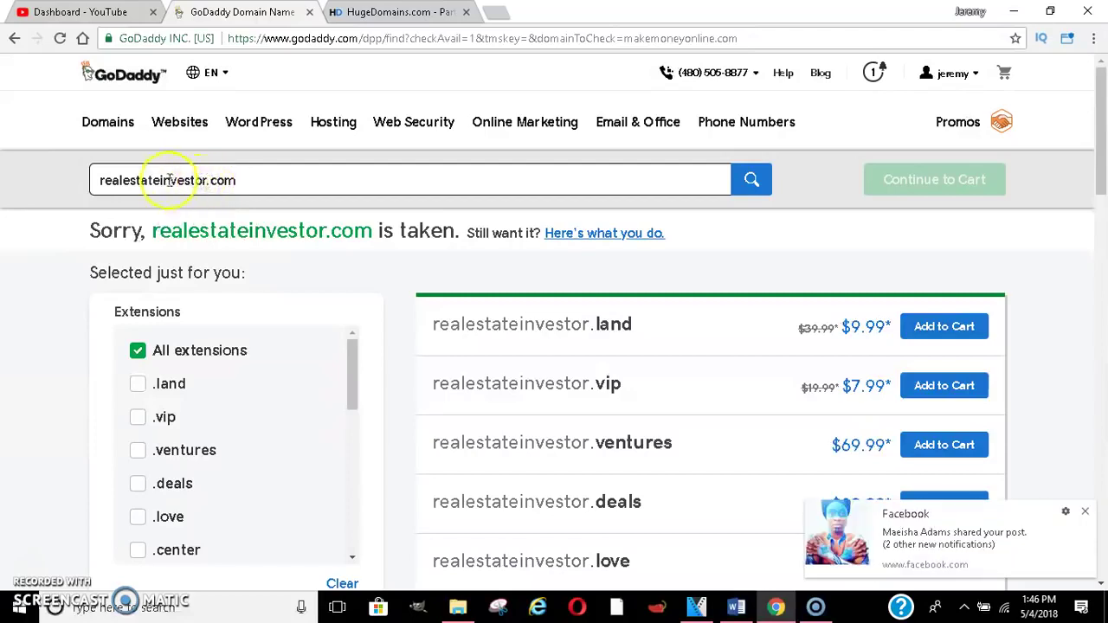
{"action": "left_click_drag", "start_coordinate": [159, 180], "coordinate": [211, 180]}
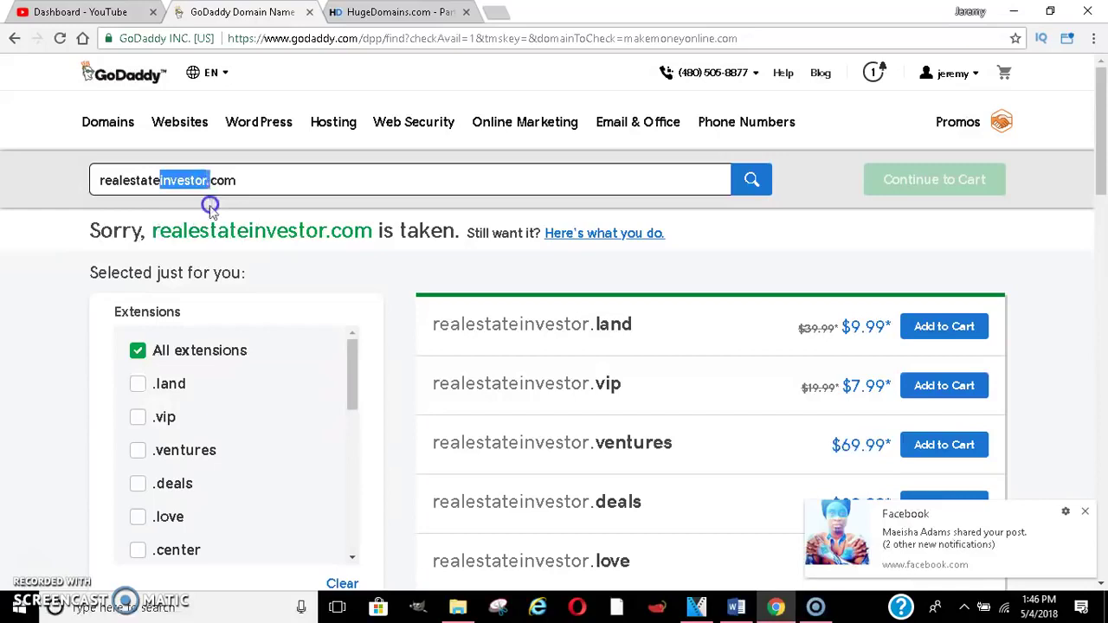
{"action": "key", "text": "BackSpace"}
{"action": "type", "text": "money."}
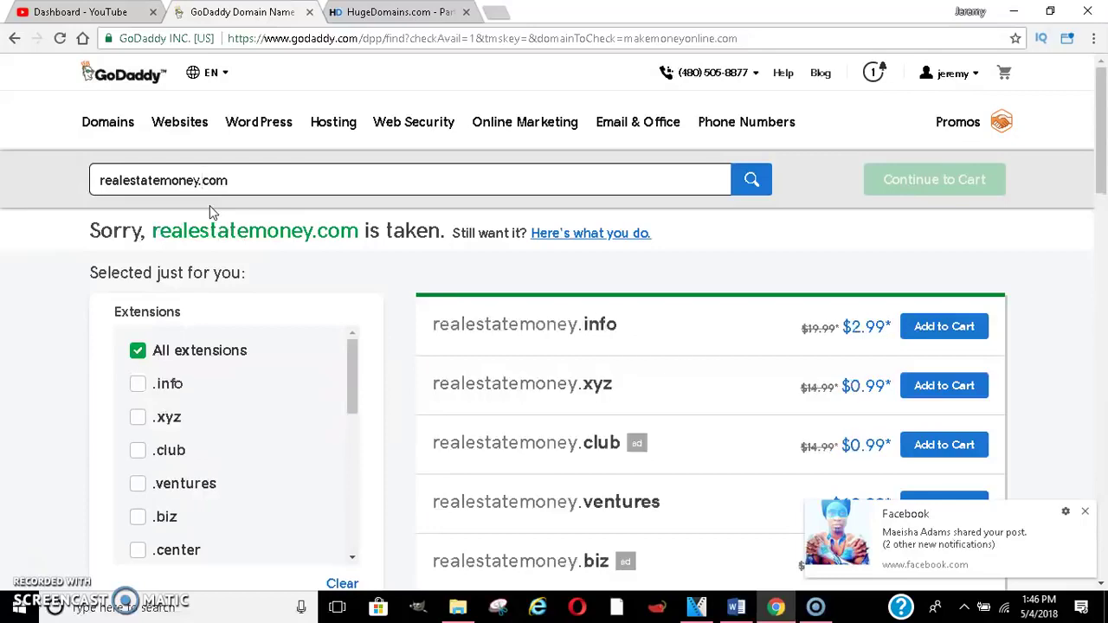
Add "team" to the searched name and check the availability of realestatemoneyteam.com
{"action": "left_click", "coordinate": [197, 181]}
{"action": "type", "text": "team"}
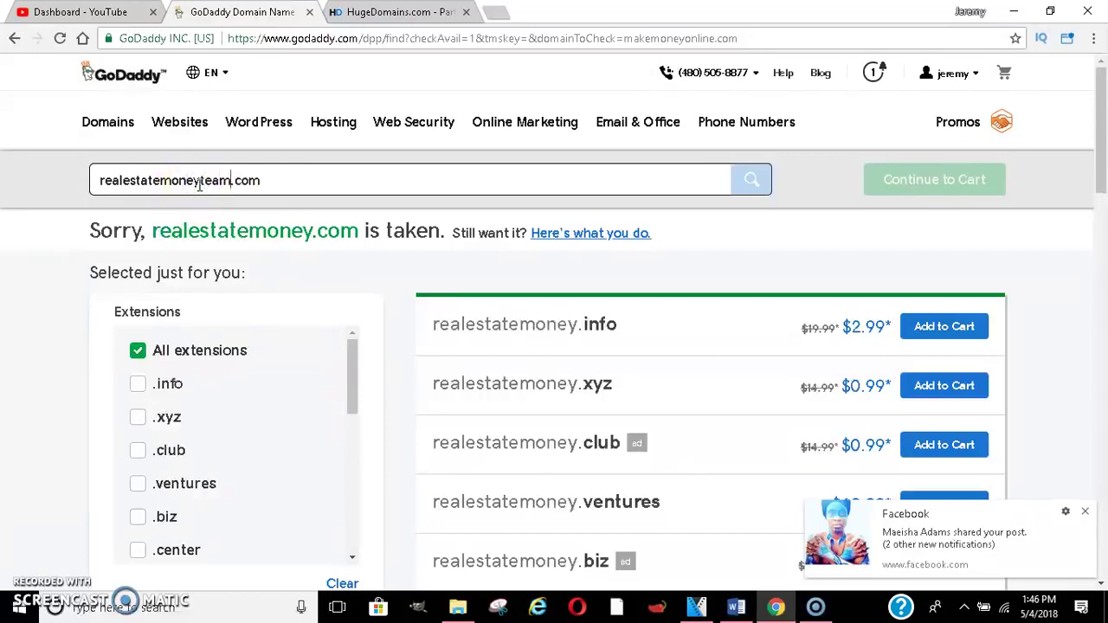
{"action": "left_click", "coordinate": [321, 179]}
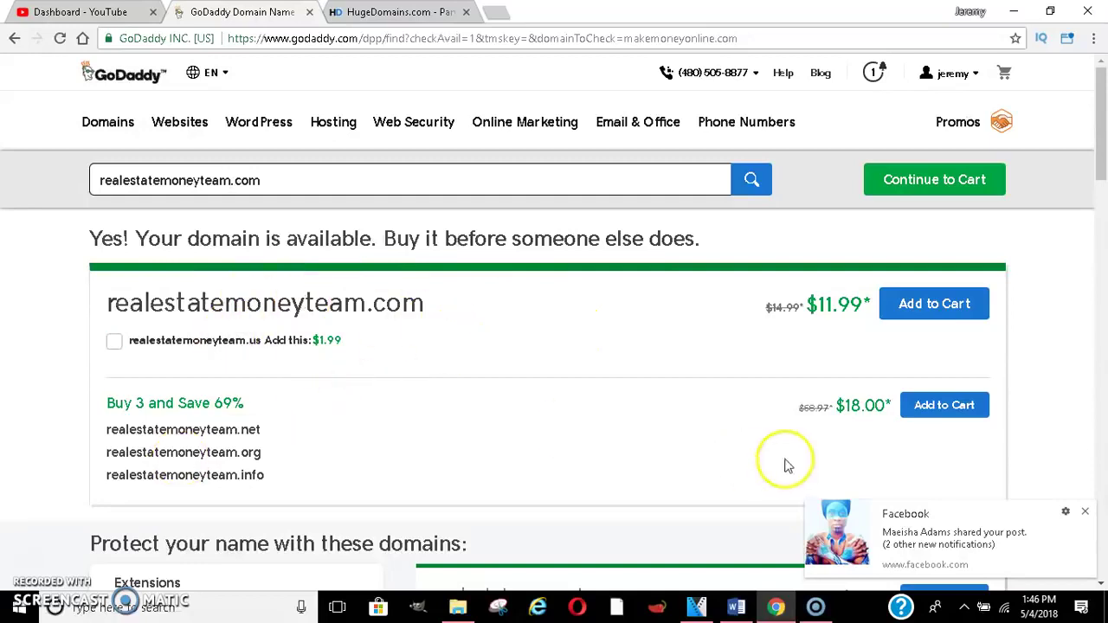
Review the realestatemoneyteam.com offer and highlight the .net, .org and .info names in its three-domain bundle
{"action": "left_click_drag", "start_coordinate": [1101, 126], "coordinate": [1100, 81]}
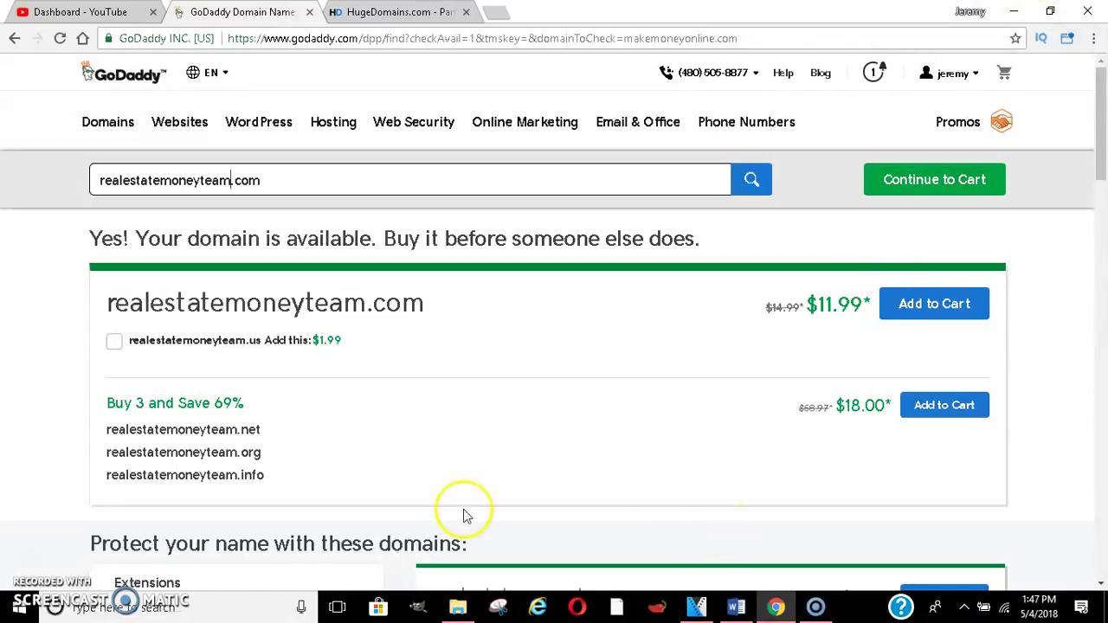
{"action": "left_click_drag", "start_coordinate": [266, 476], "coordinate": [310, 459]}
{"action": "left_click", "coordinate": [109, 430]}
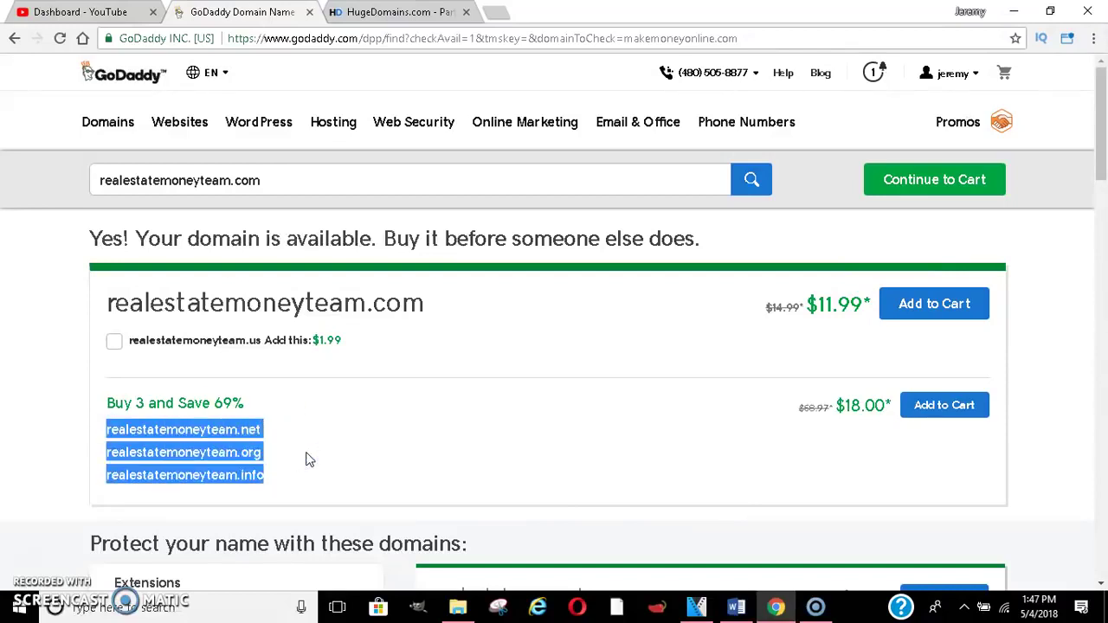